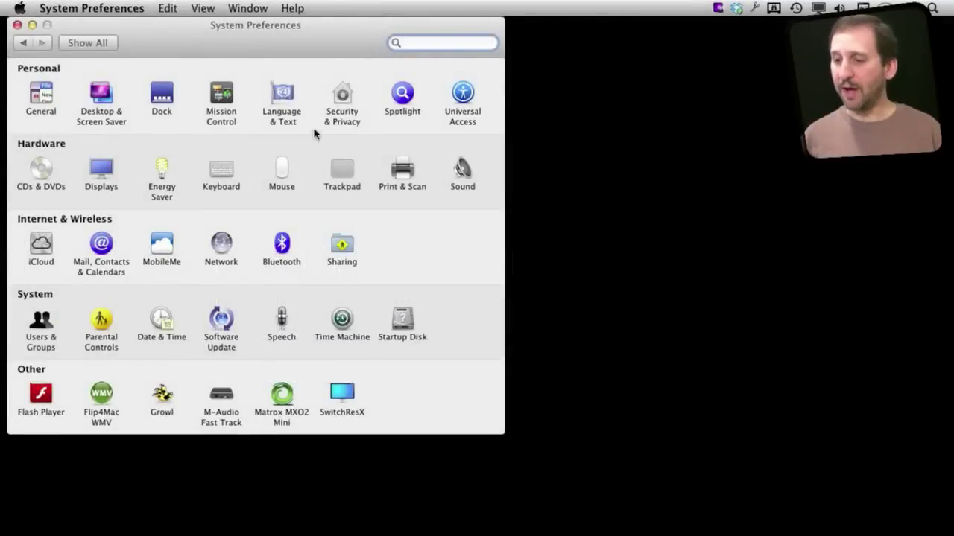
Turn Speakable Items on in Speech preferences and move the feedback widget and Speech Commands window aside.
left_click(282, 322)
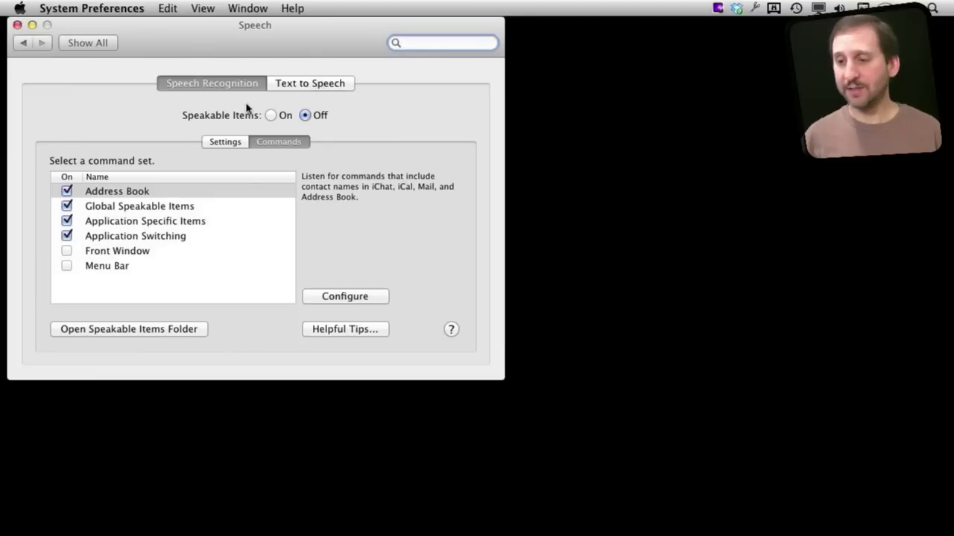
left_click(270, 116)
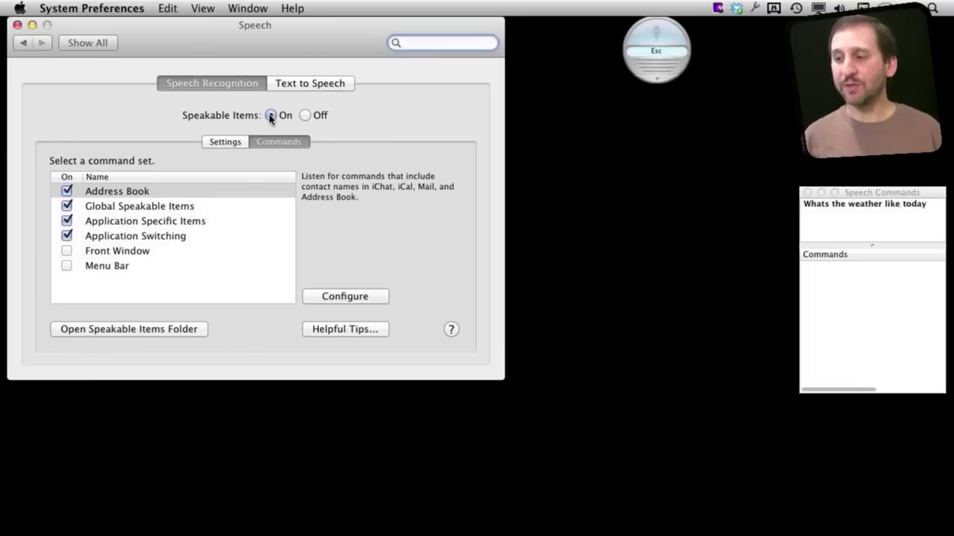
left_click_drag(680, 42, 586, 59)
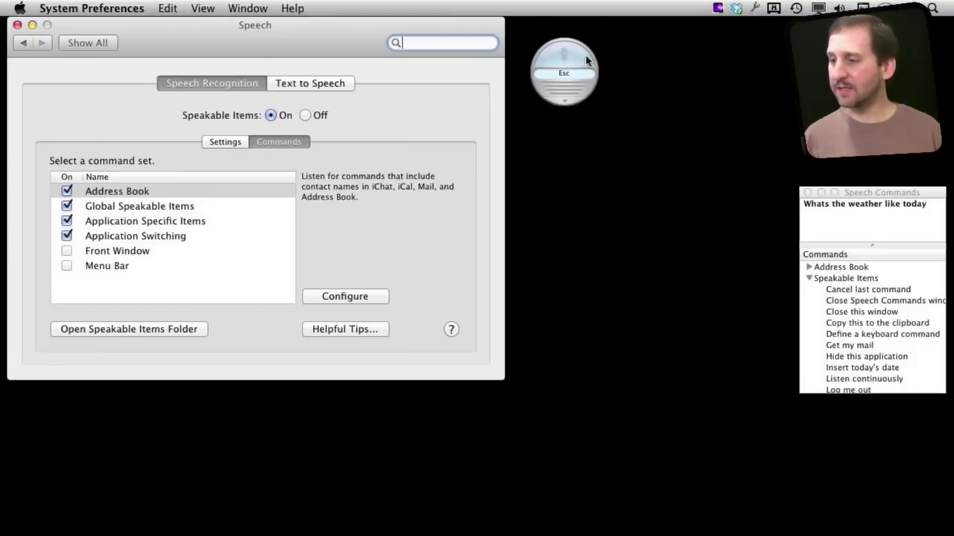
left_click_drag(898, 194, 624, 124)
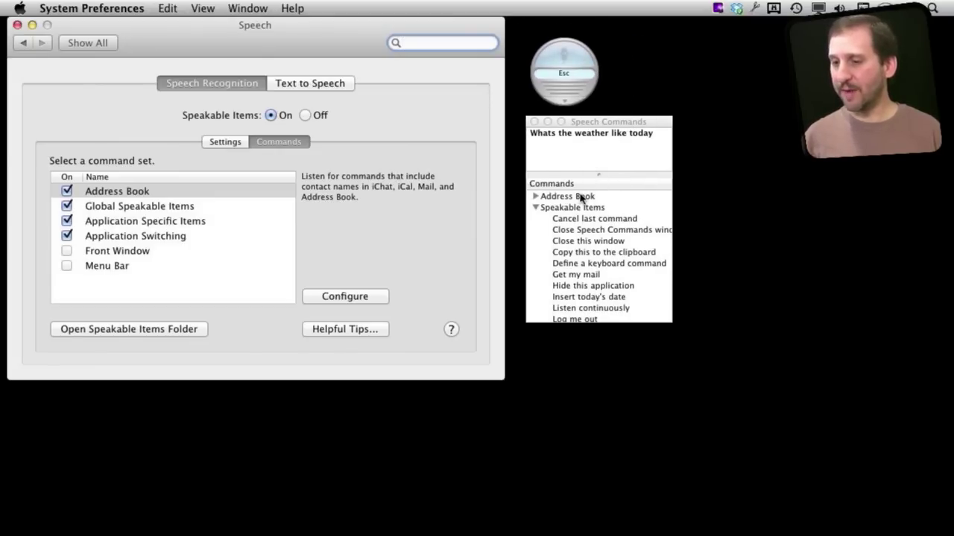
Close the Speech Commands window and reopen it from the feedback widget's menu.
left_click(564, 105)
left_click(570, 119)
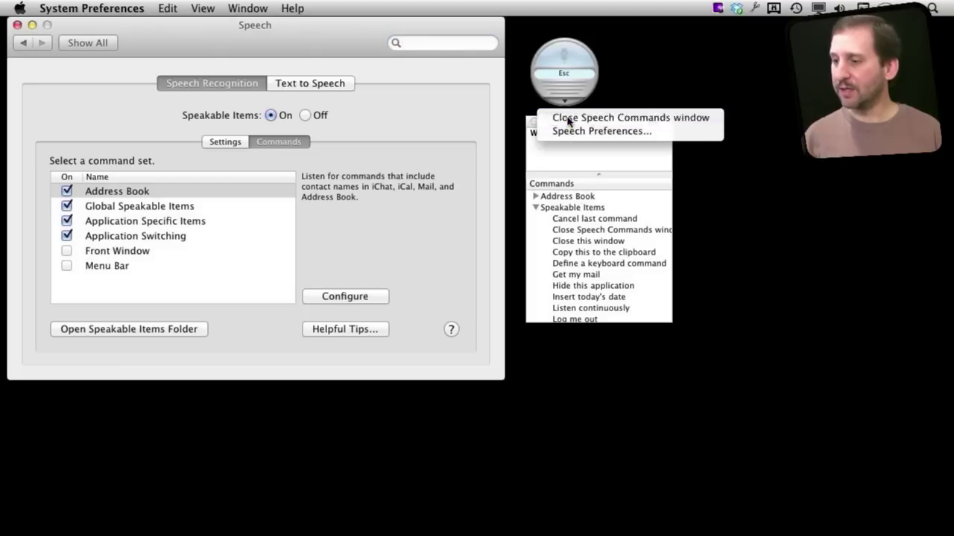
left_click(567, 105)
left_click(570, 118)
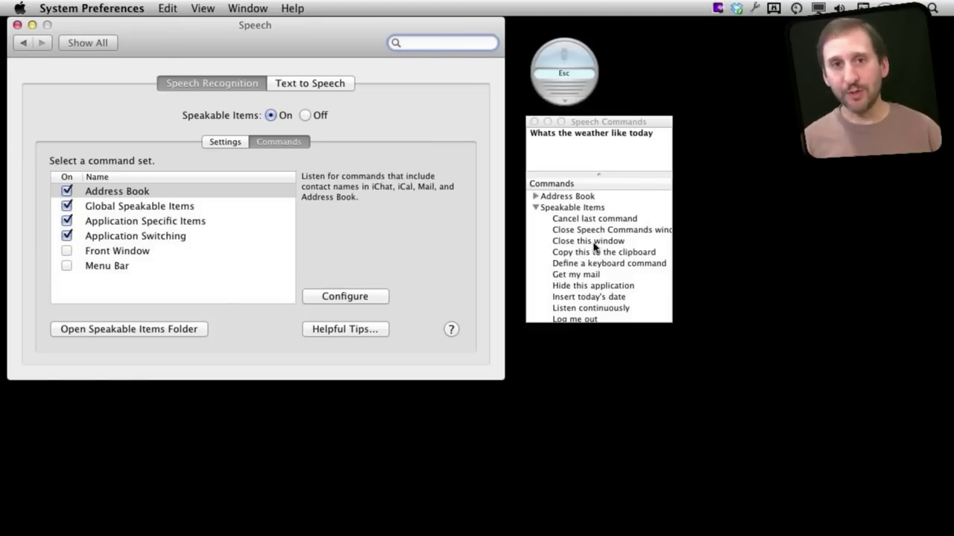
Scroll down and back up through the Speech Commands list while testing spoken app-switching commands.
scroll(594, 247, "down", 6)
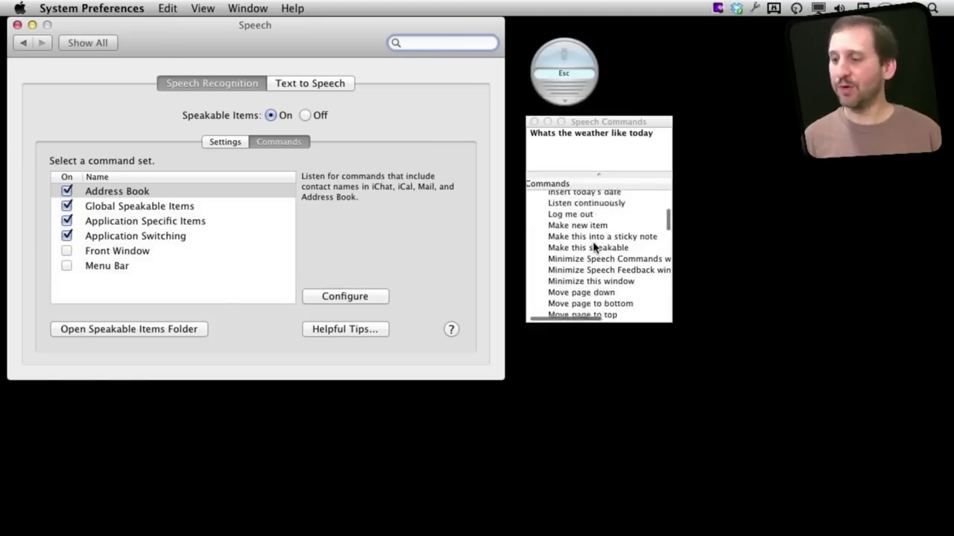
scroll(595, 247, "up", 8)
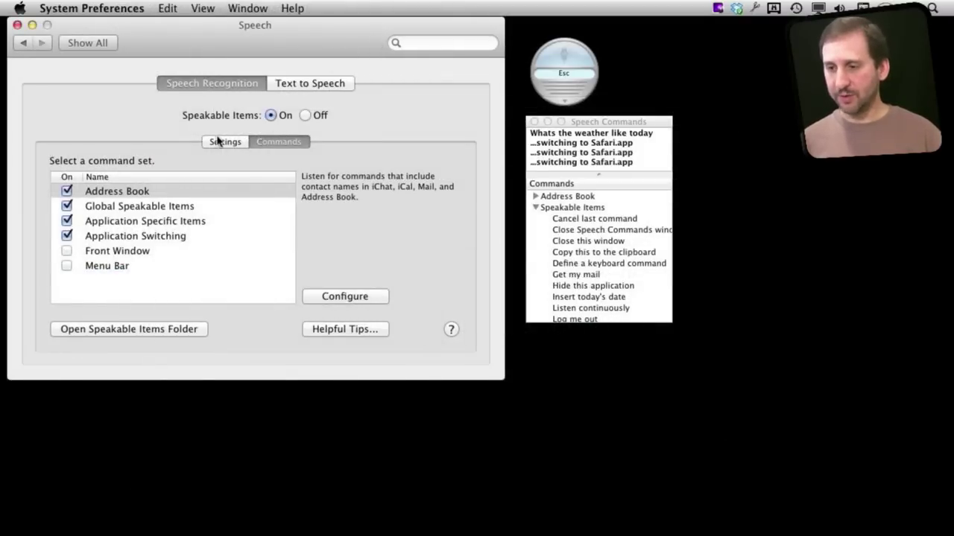
Show the Speech Recognition Settings section, then cancel the Microphone Calibration sheet without changes.
left_click(223, 141)
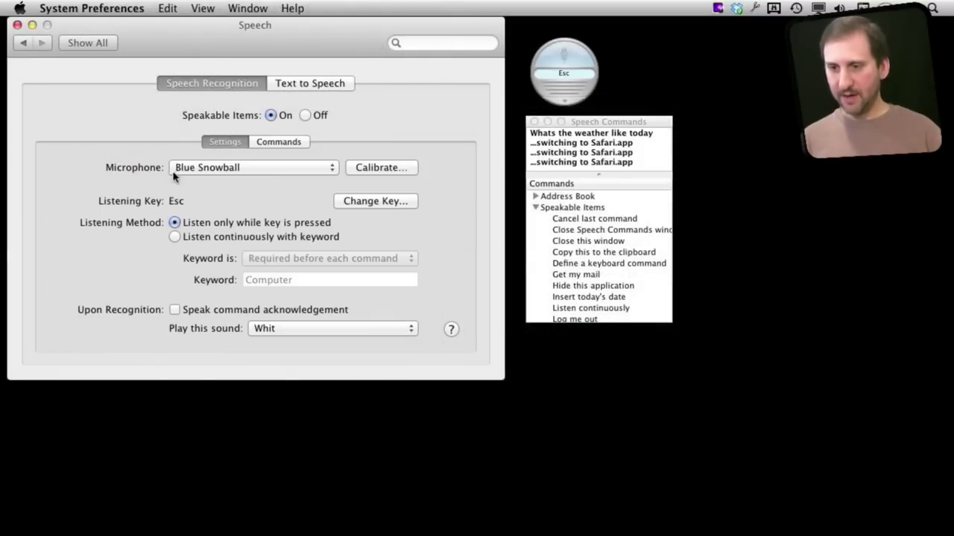
left_click(396, 168)
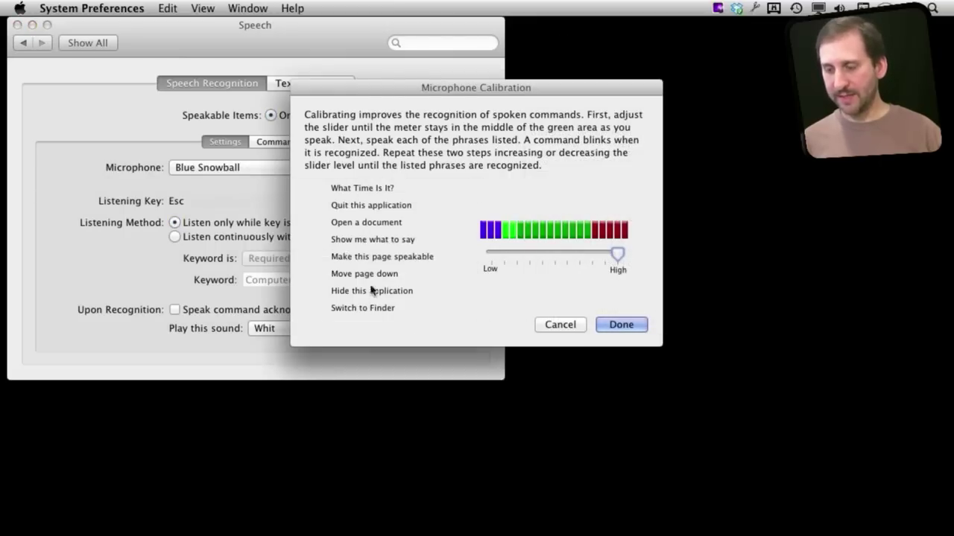
left_click(561, 329)
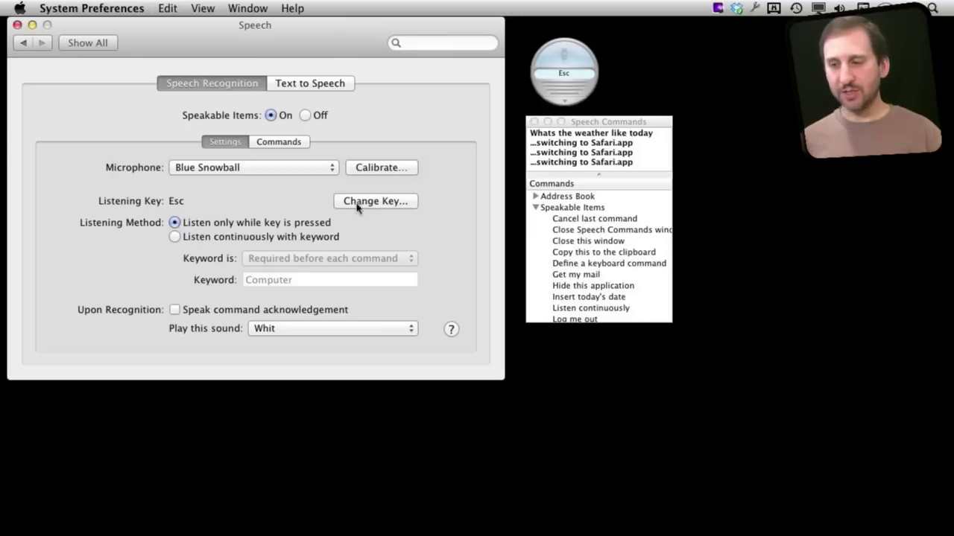
Keep listening only while the key is pressed, with Whit as the acknowledgement sound.
left_click(175, 238)
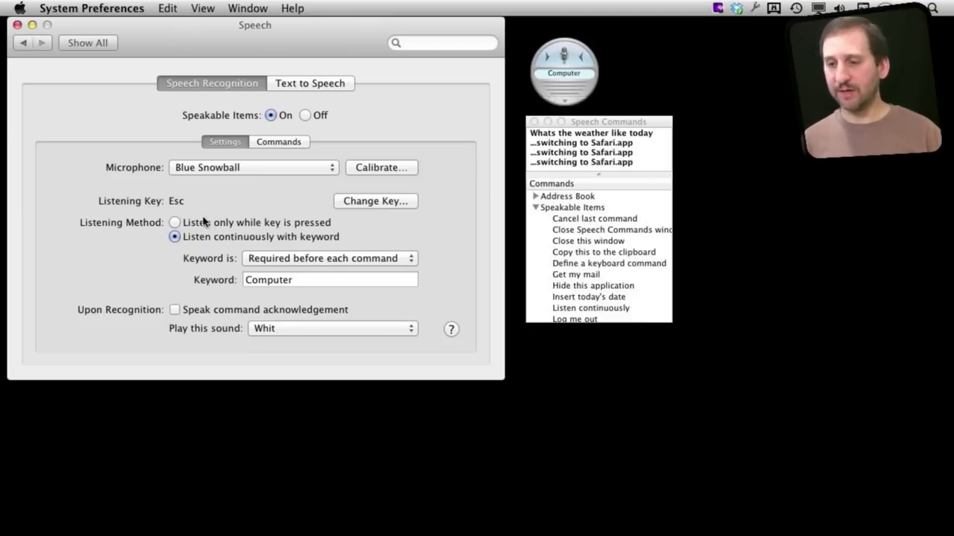
left_click(173, 223)
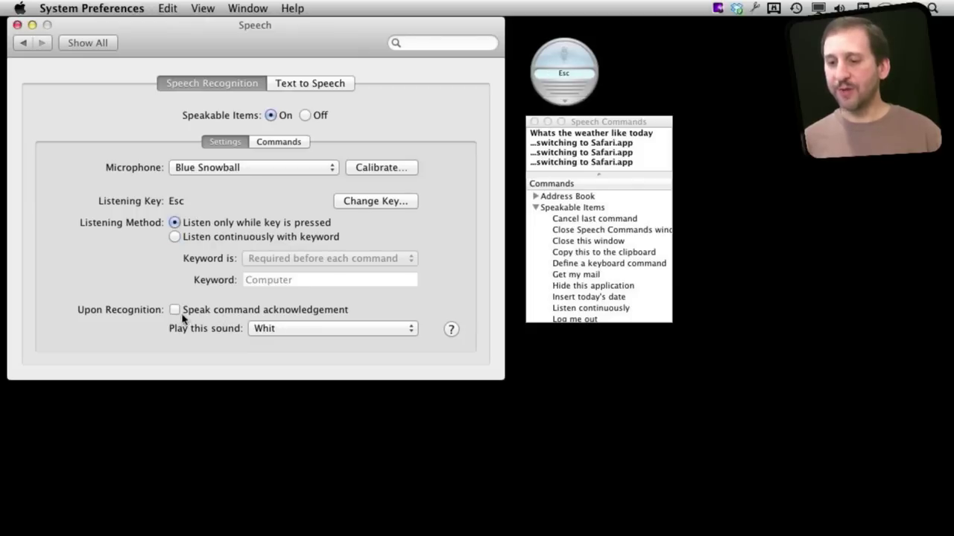
left_click(292, 331)
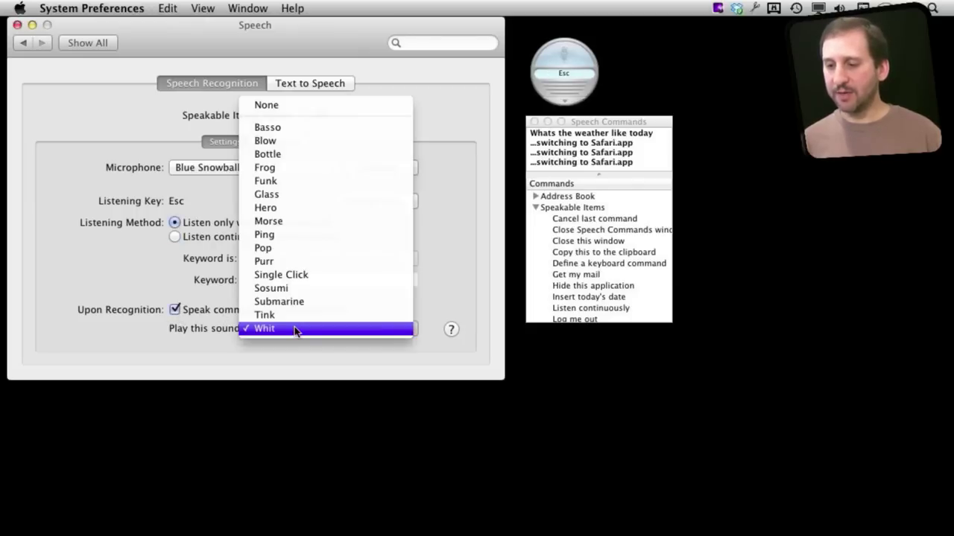
left_click(286, 354)
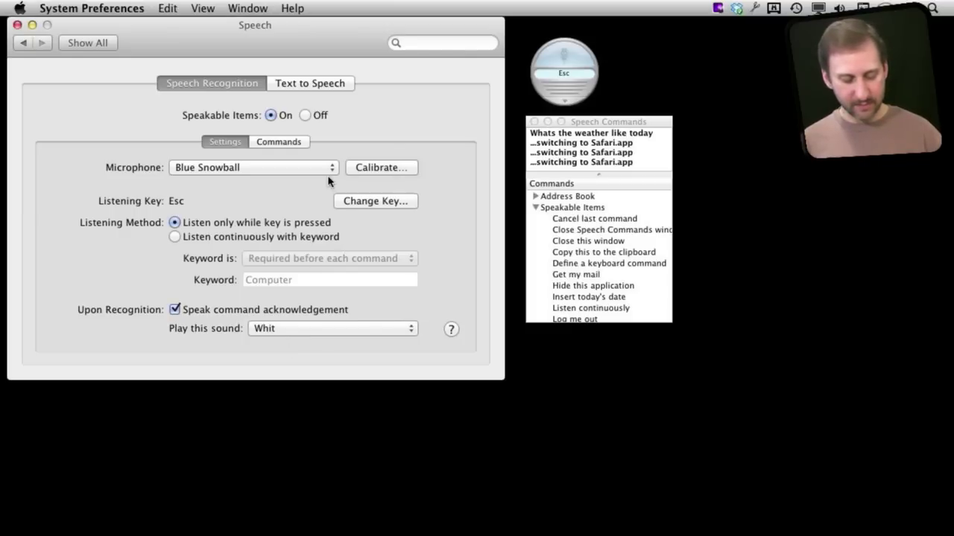
Test a spoken command with the Esc listening key to hide Safari, then return to Speech preferences.
key("Escape")
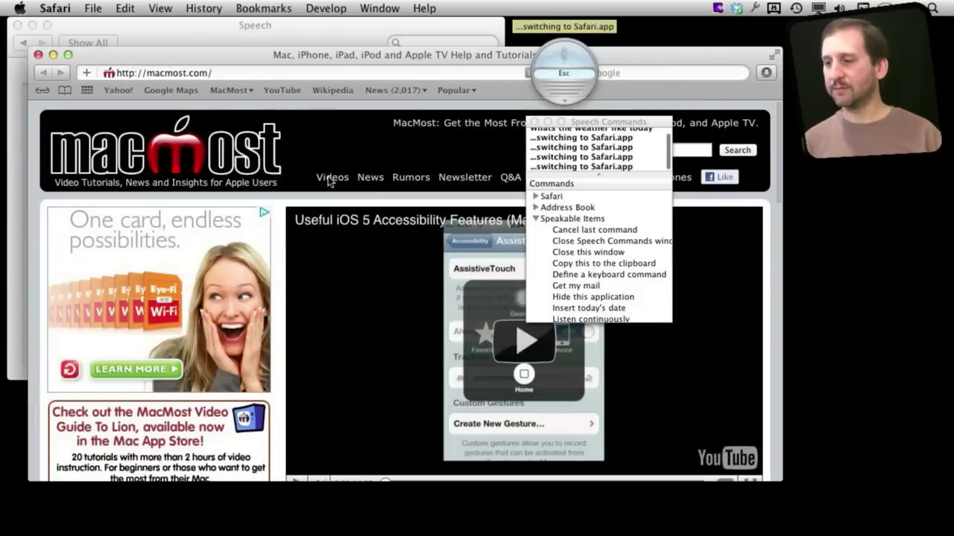
key("super+h")
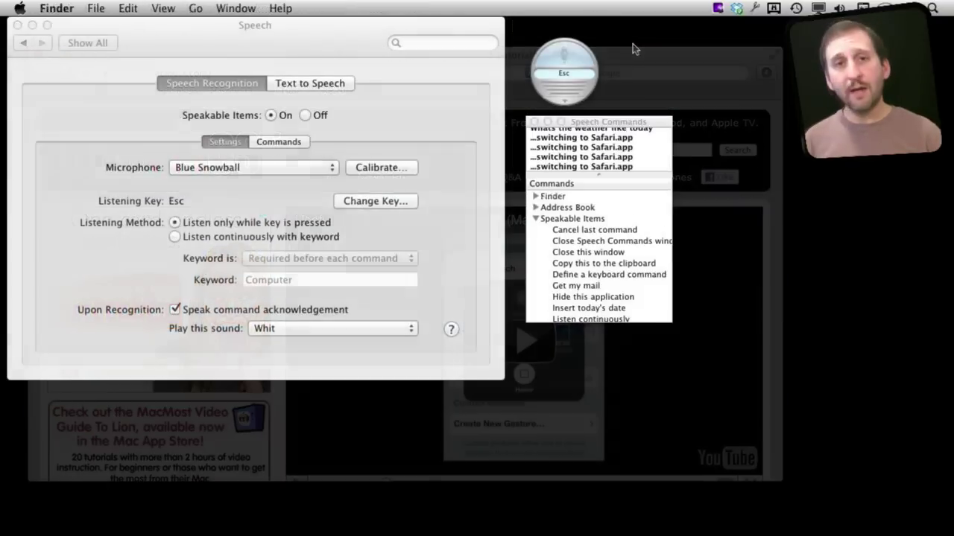
left_click(344, 49)
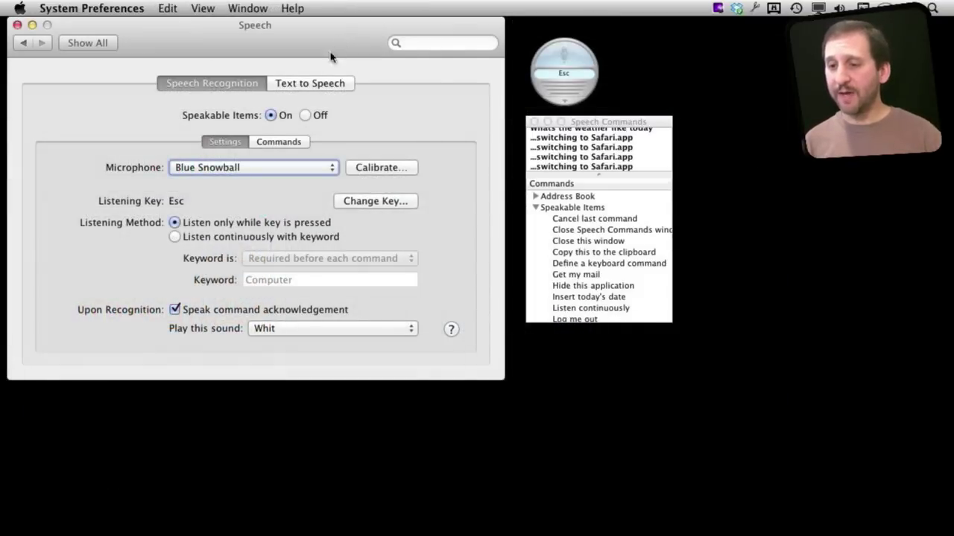
Enable the Front Window and Menu Bar command sets in the Commands section.
left_click(279, 142)
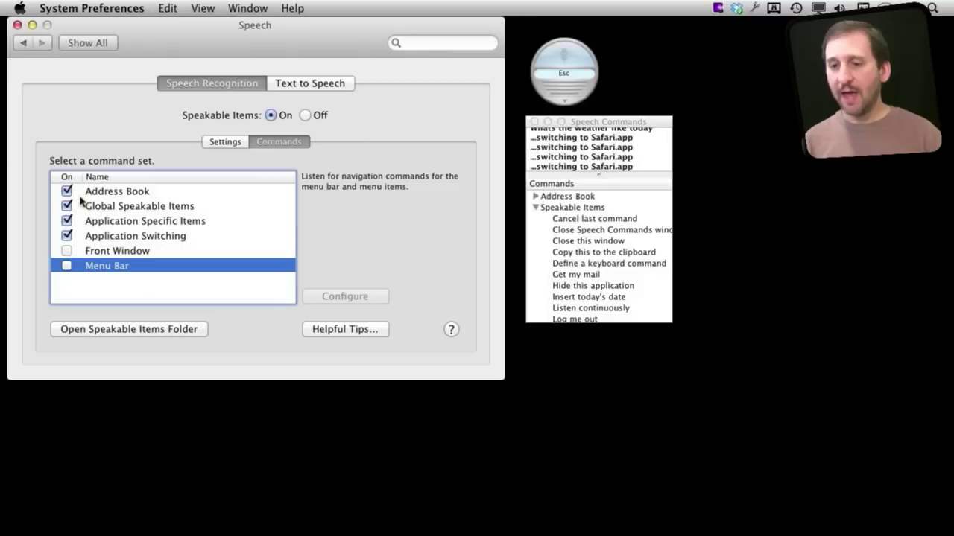
left_click(66, 251)
left_click(66, 266)
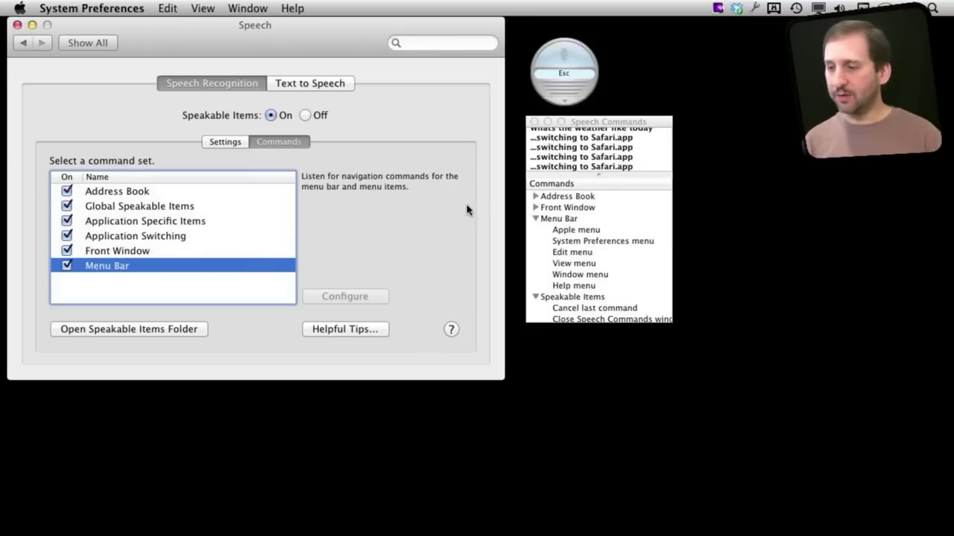
Expand the Menu Bar and Front Window groups in Speech Commands, then select Global Speakable Items.
left_click(535, 219)
left_click(535, 219)
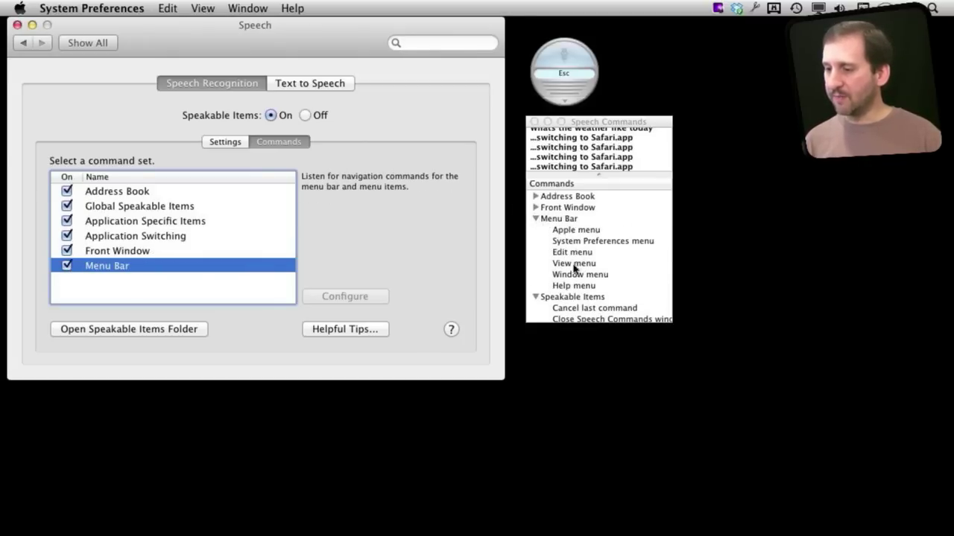
left_click(536, 208)
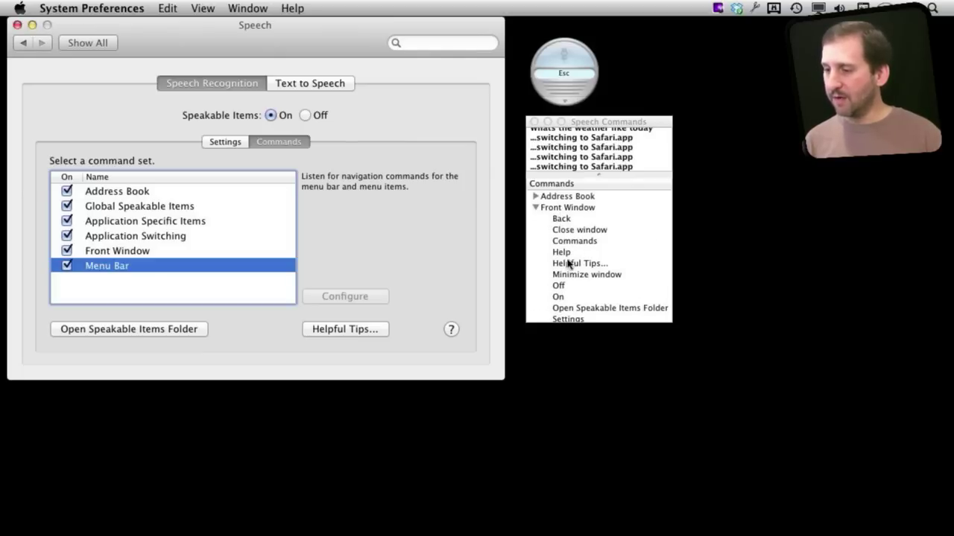
scroll(565, 257, "down", 10)
scroll(568, 271, "down", 10)
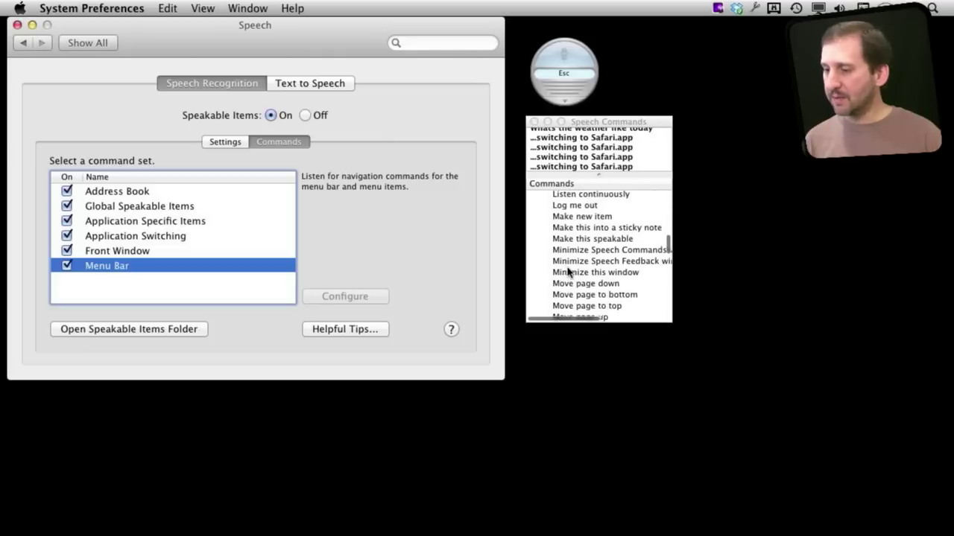
scroll(567, 272, "down", 3)
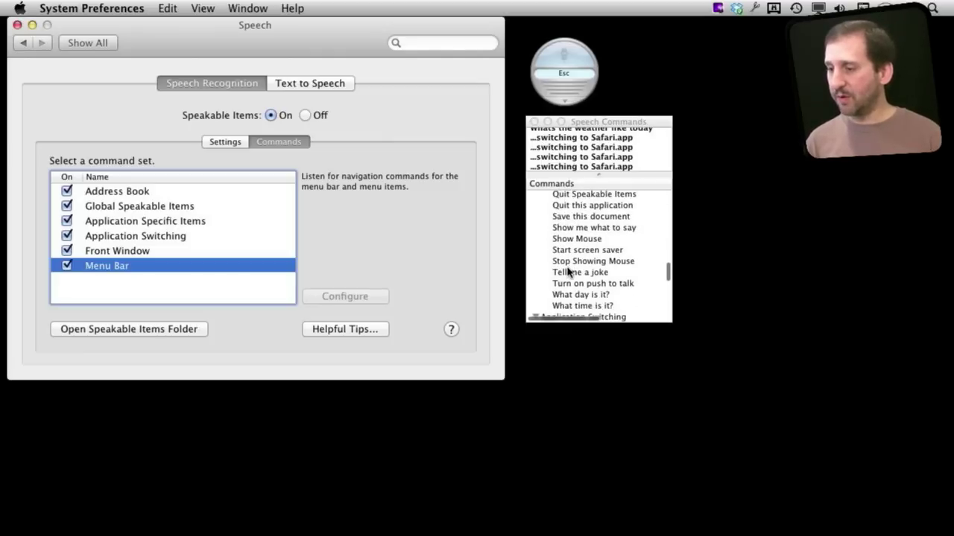
scroll(567, 272, "down", 3)
scroll(568, 272, "up", 3)
scroll(568, 272, "down", 1)
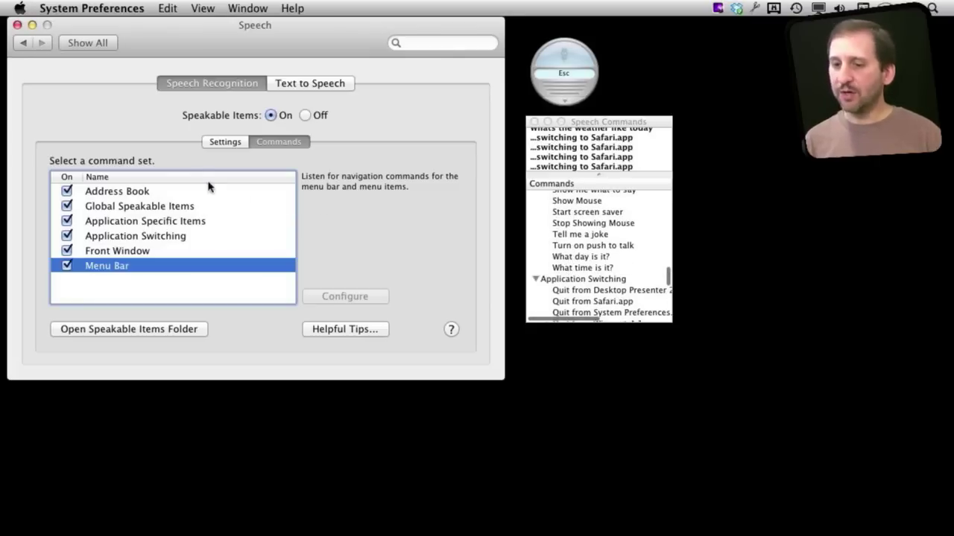
left_click(112, 209)
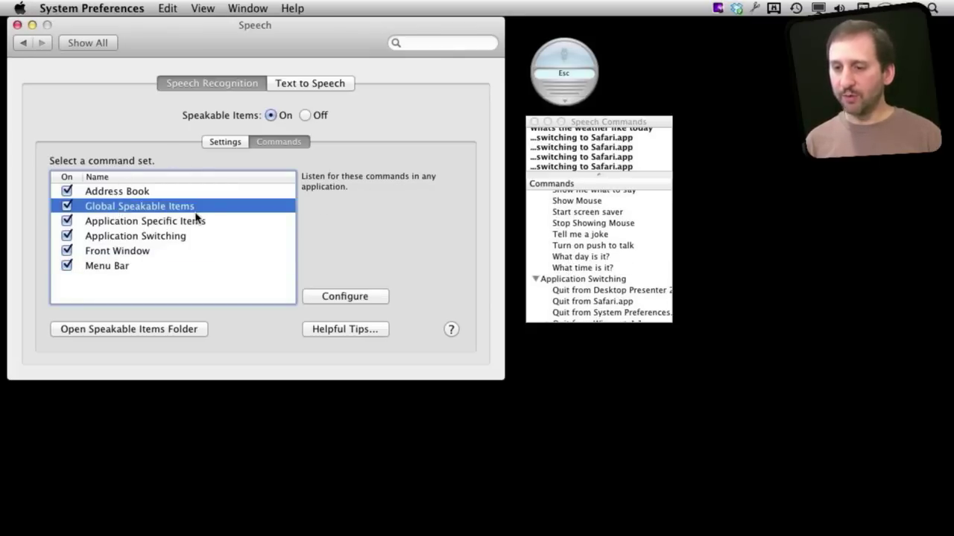
Review Global Speakable Items and Address Book options without changes, then open the Speakable Items folder.
left_click(341, 291)
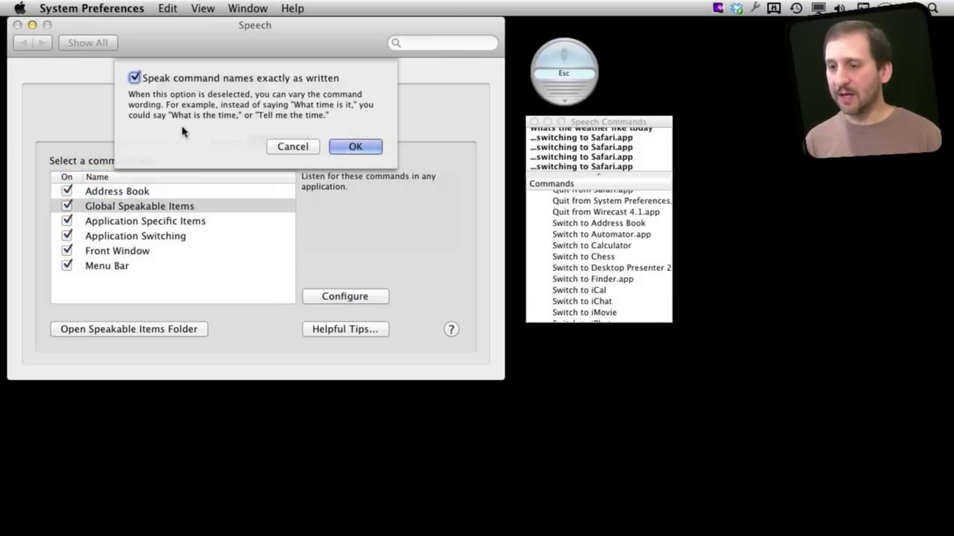
left_click(304, 149)
left_click(140, 192)
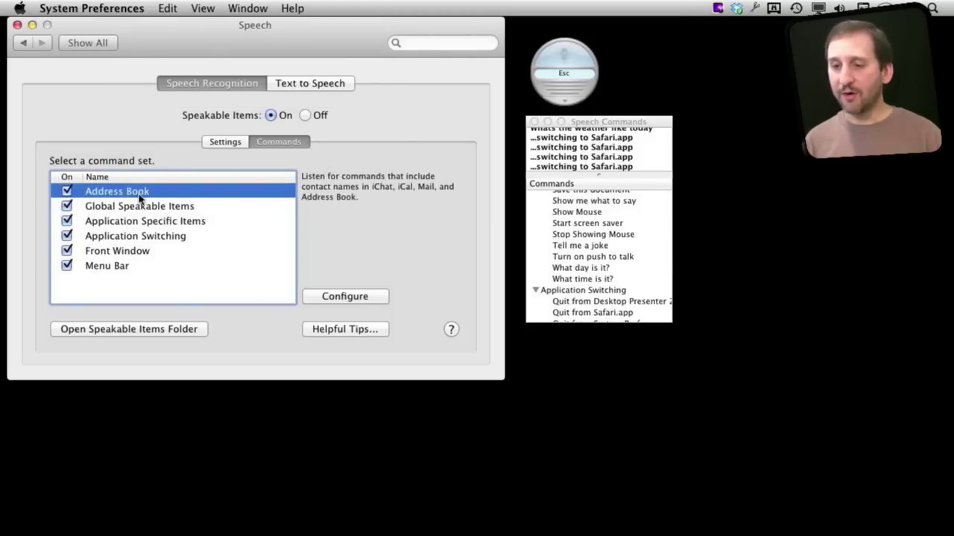
left_click(325, 295)
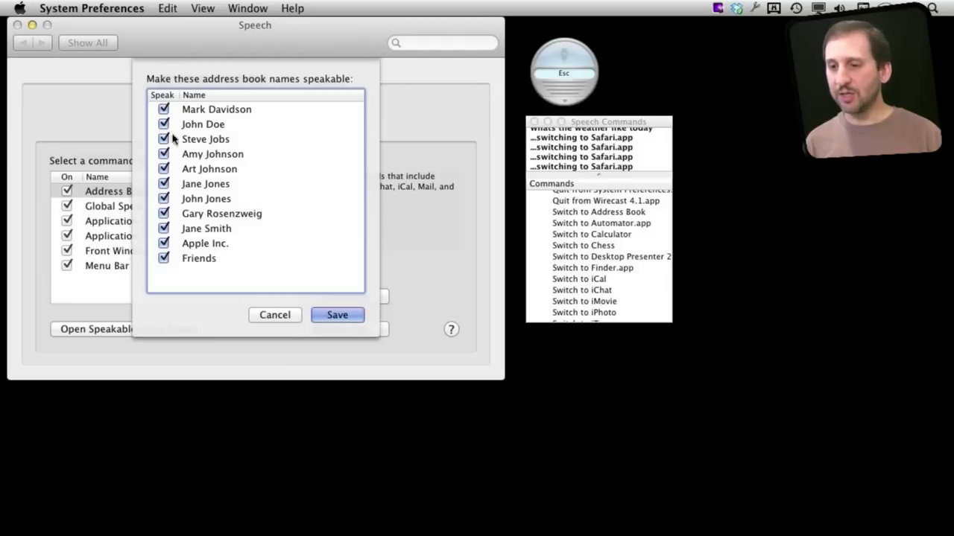
left_click(276, 316)
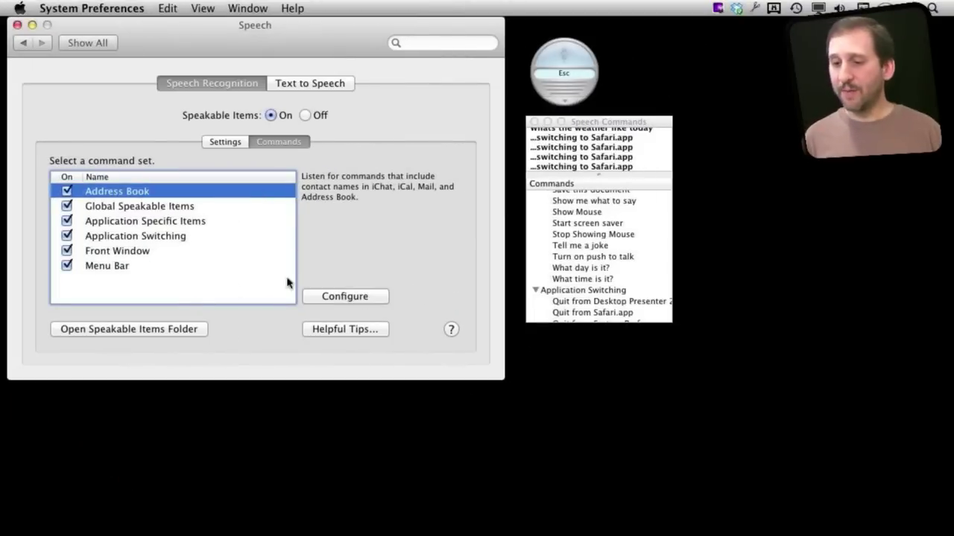
left_click(133, 328)
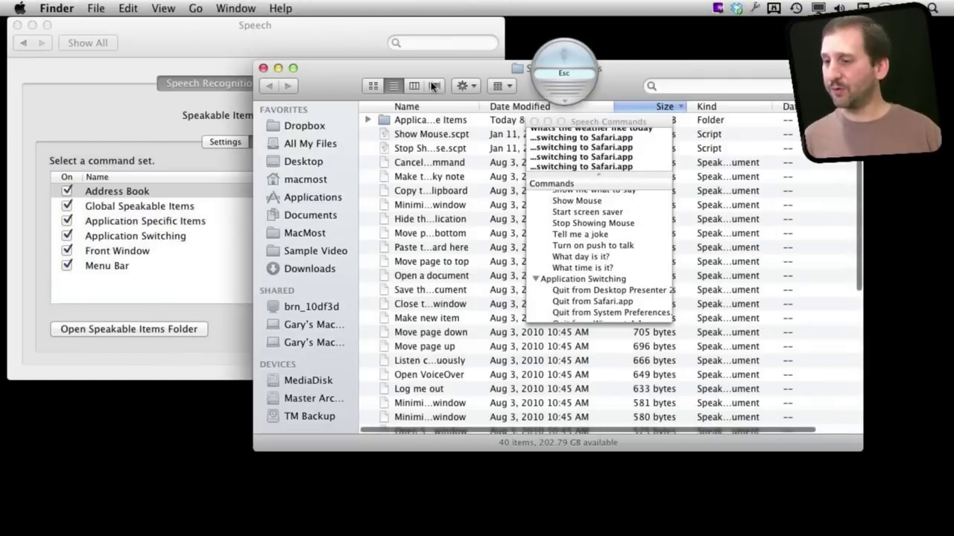
Reposition the Speakable Items window, widen the Name column to show full names, and switch to Safari.
left_click_drag(436, 70, 257, 119)
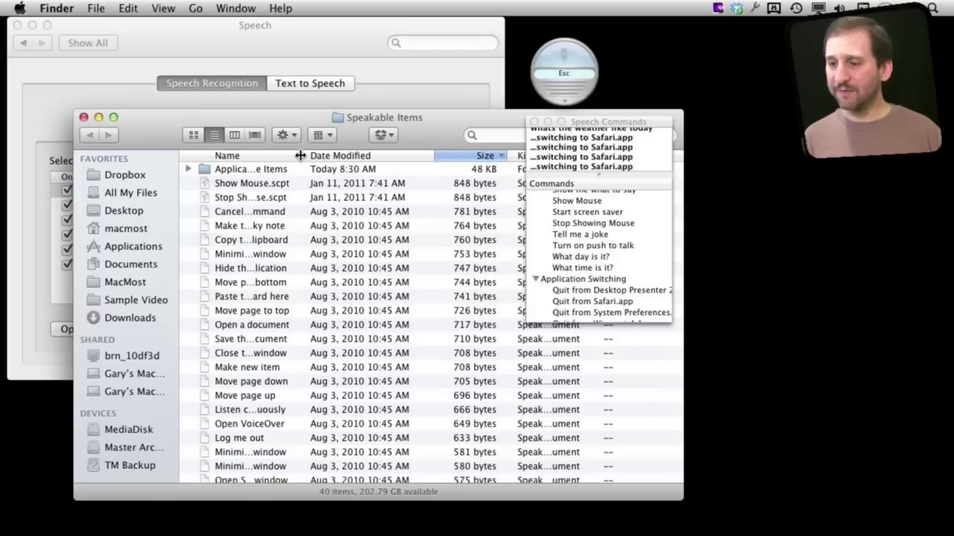
left_click_drag(300, 155, 435, 155)
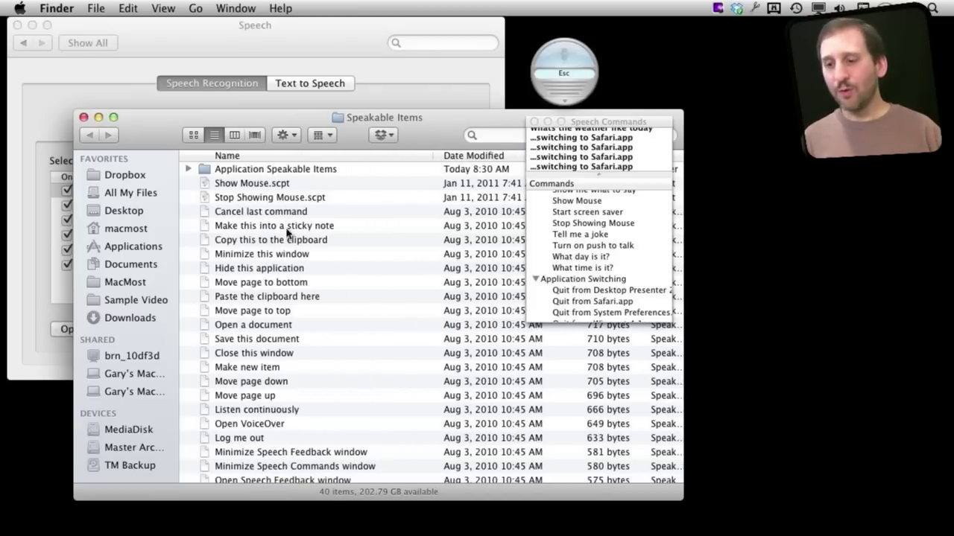
scroll(288, 233, "down", 5)
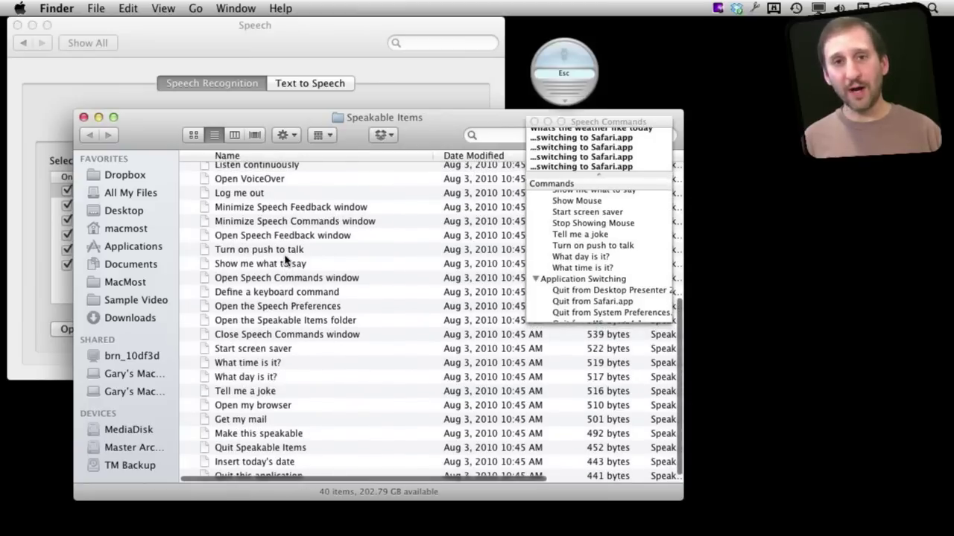
mouse_move(356, 520)
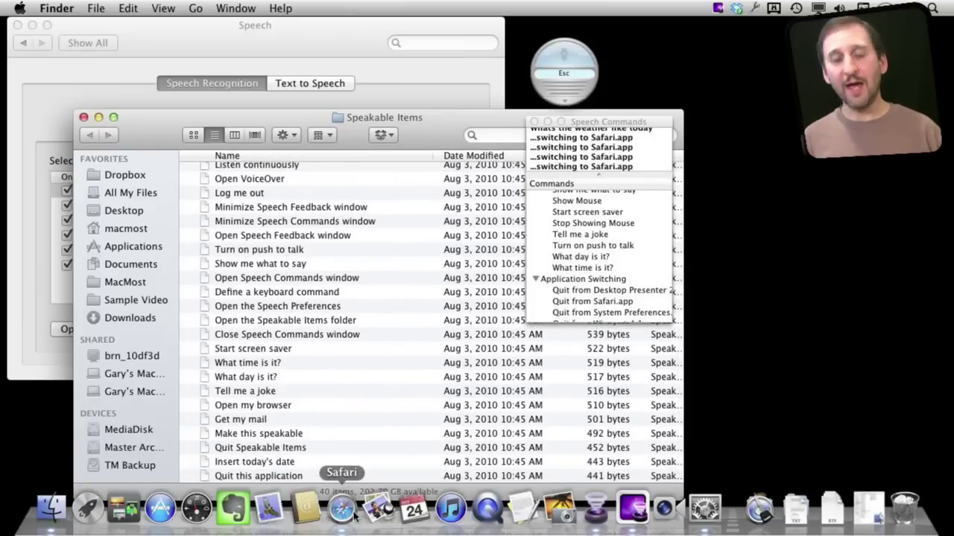
left_click(342, 511)
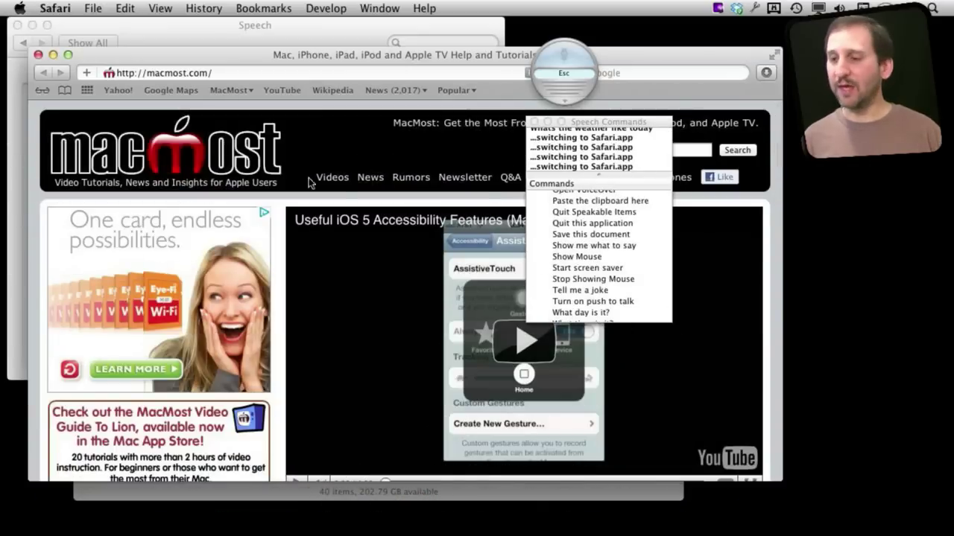
Load wund.com in Safari and open the Denver, CO forecast page.
left_click(243, 72)
type("w")
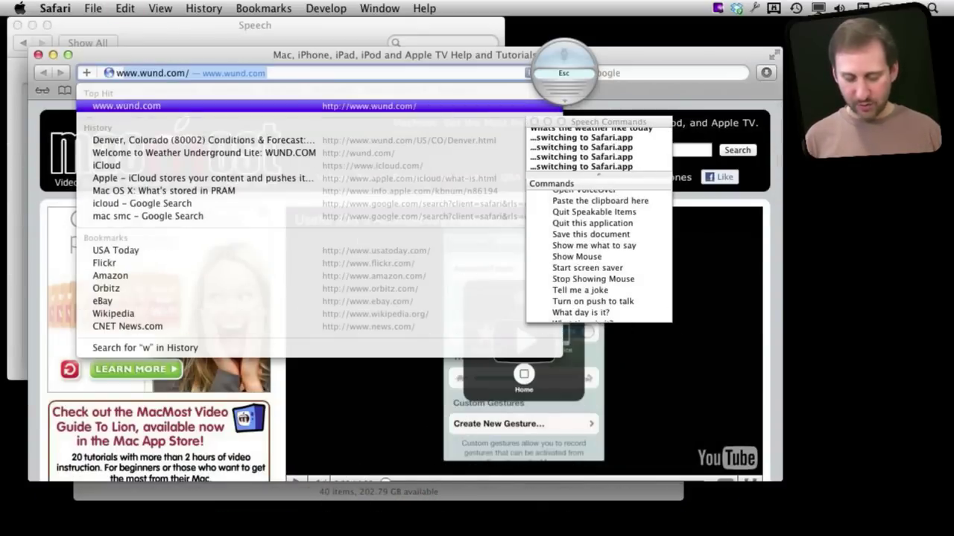
type("und")
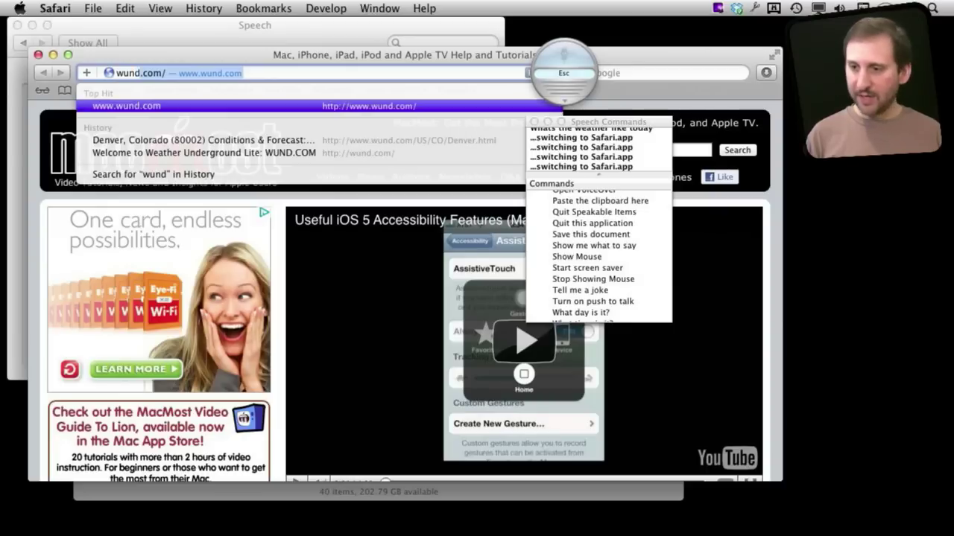
key("Return")
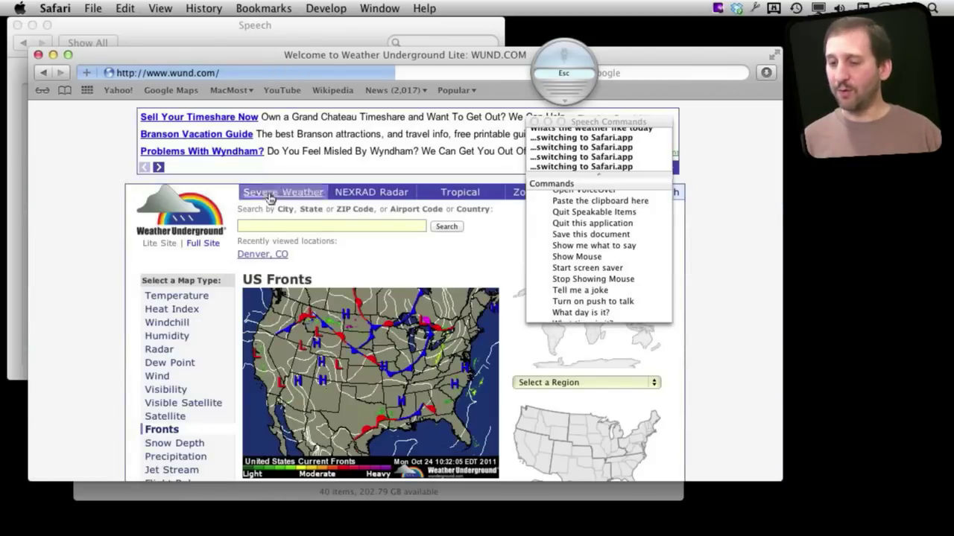
left_click(261, 255)
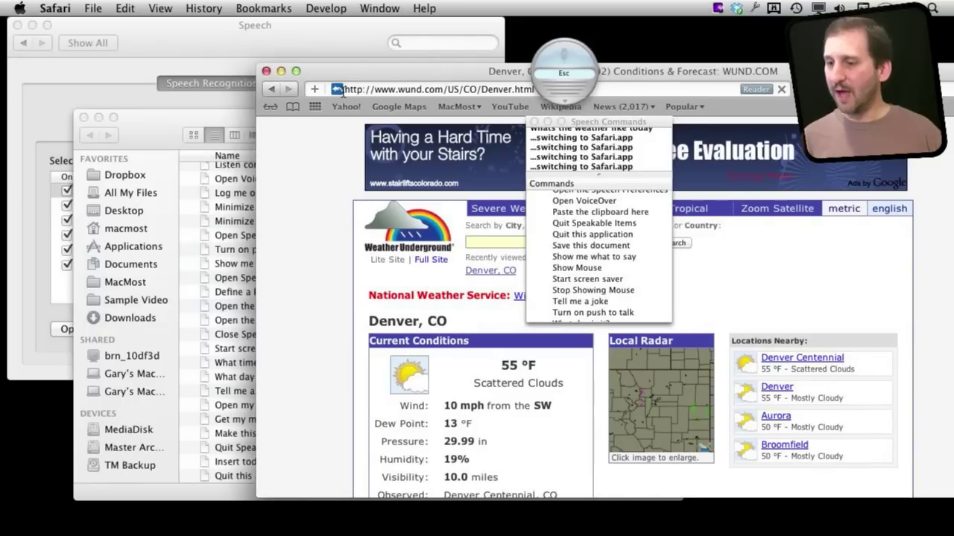
Save the Denver page link into the Speakable Items folder and close the Safari window.
left_click_drag(337, 88, 214, 237)
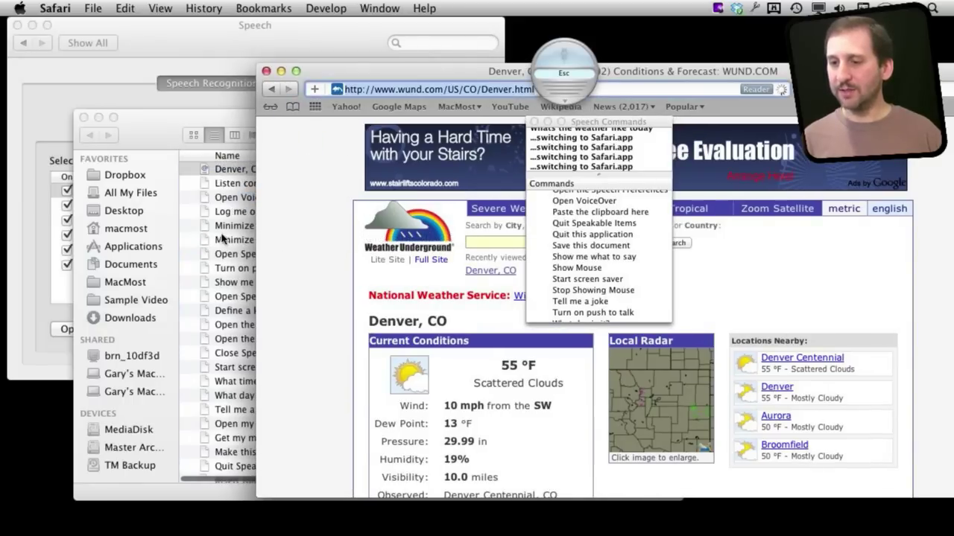
left_click(266, 71)
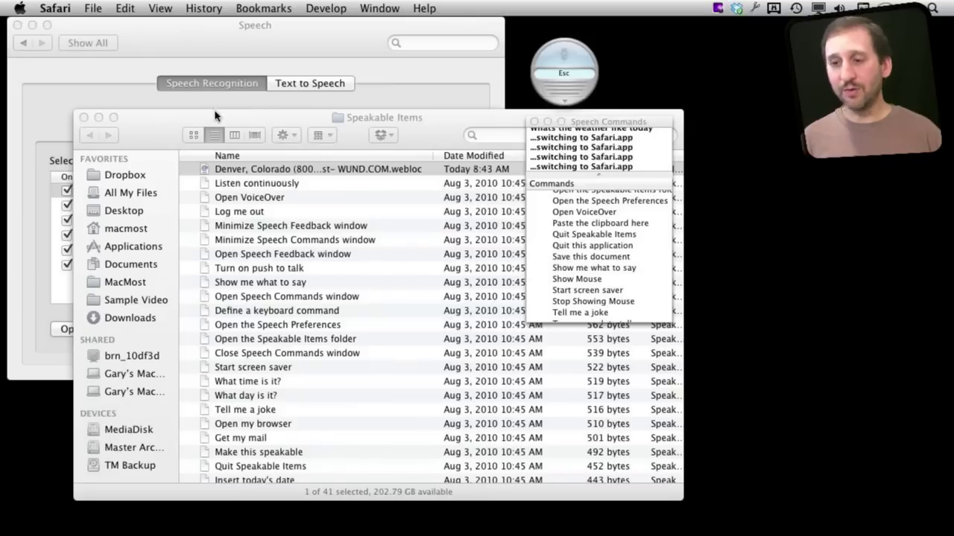
left_click_drag(215, 118, 204, 75)
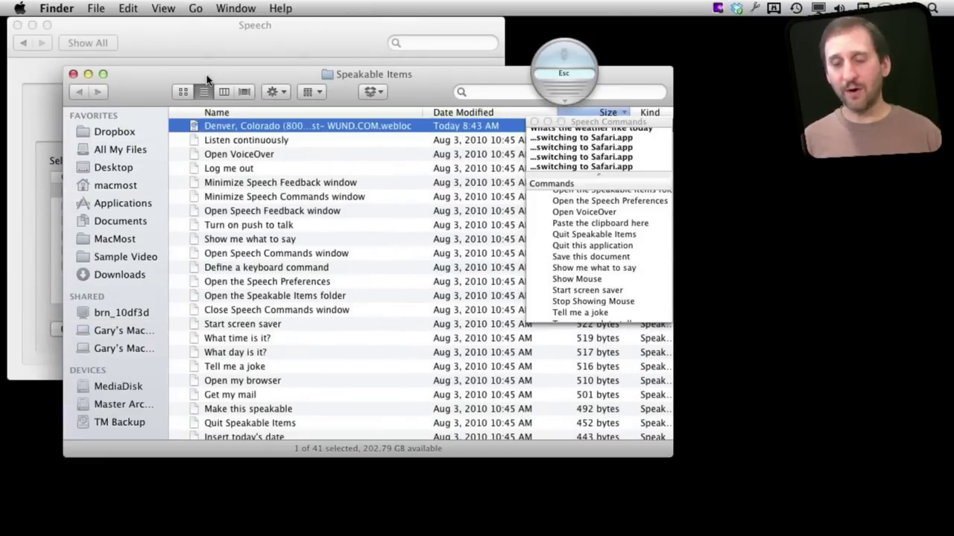
Rename the Denver forecast webloc to 'Whats the weather like today'.
left_click(241, 130)
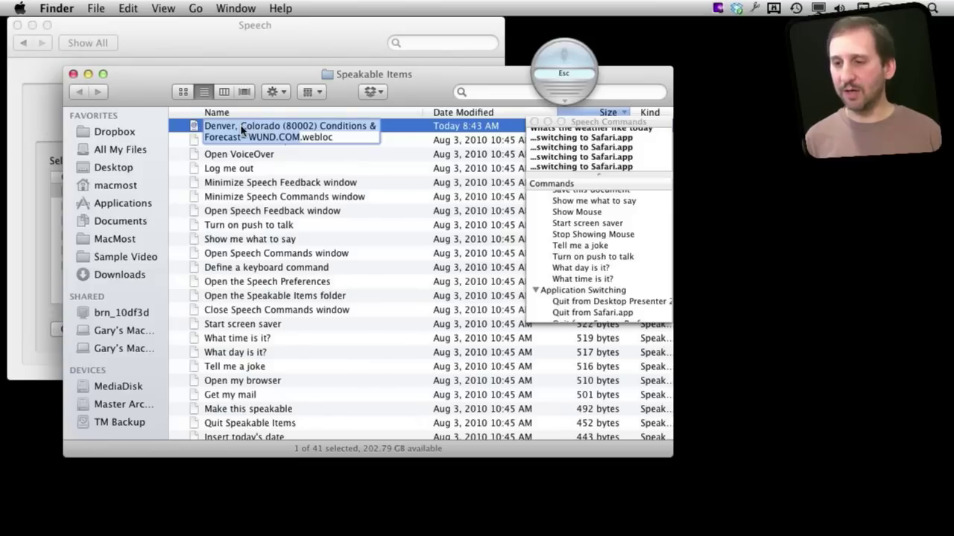
type("W")
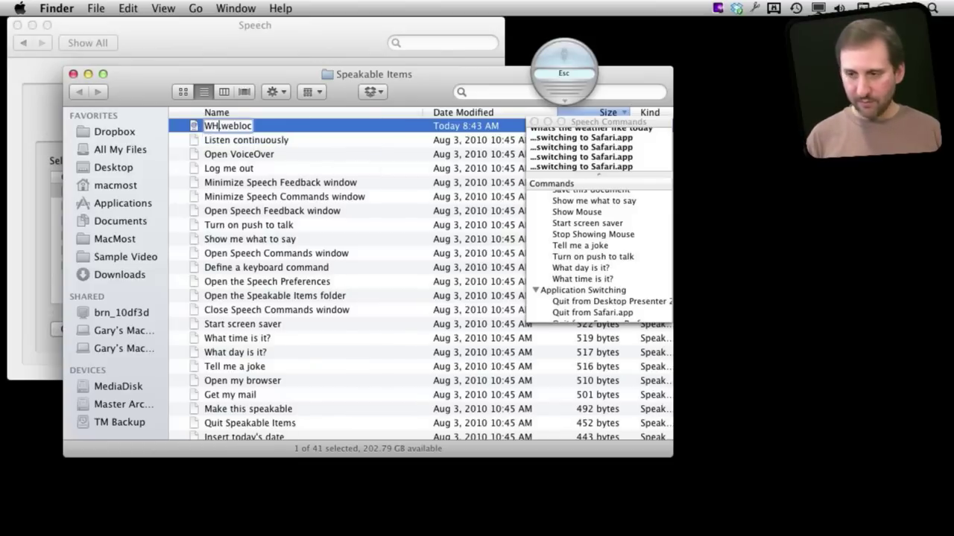
type("hat")
key("BackSpace")
key("BackSpace")
key("BackSpace")
type("hats the we")
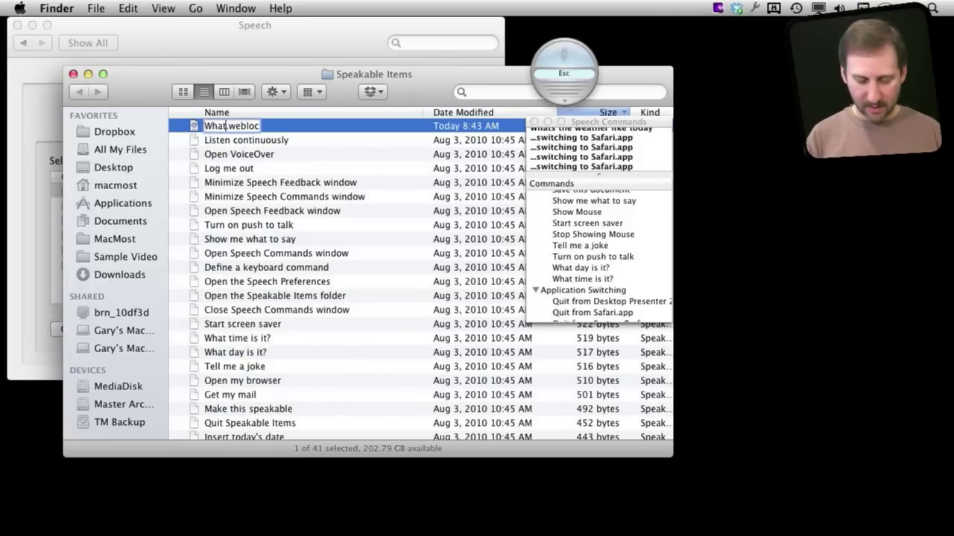
type("ather ")
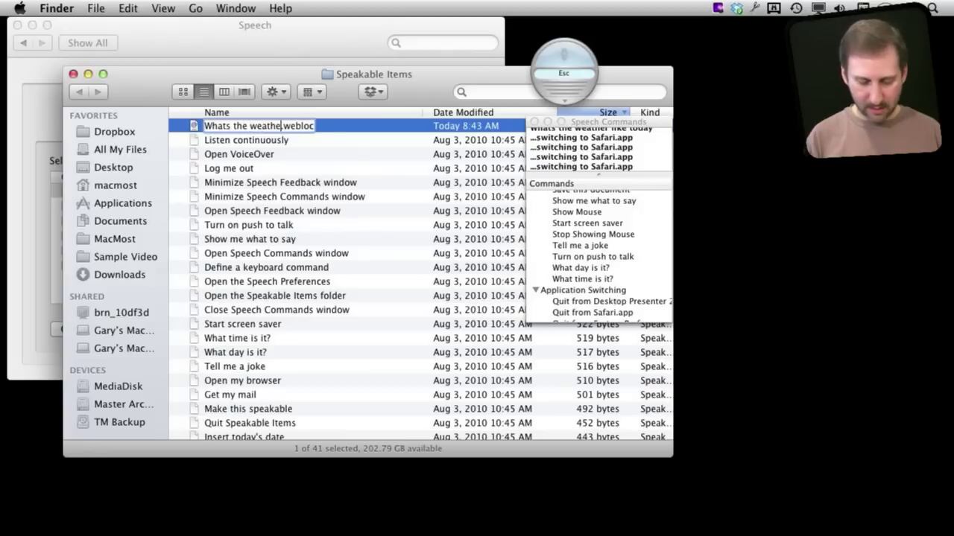
type("like t")
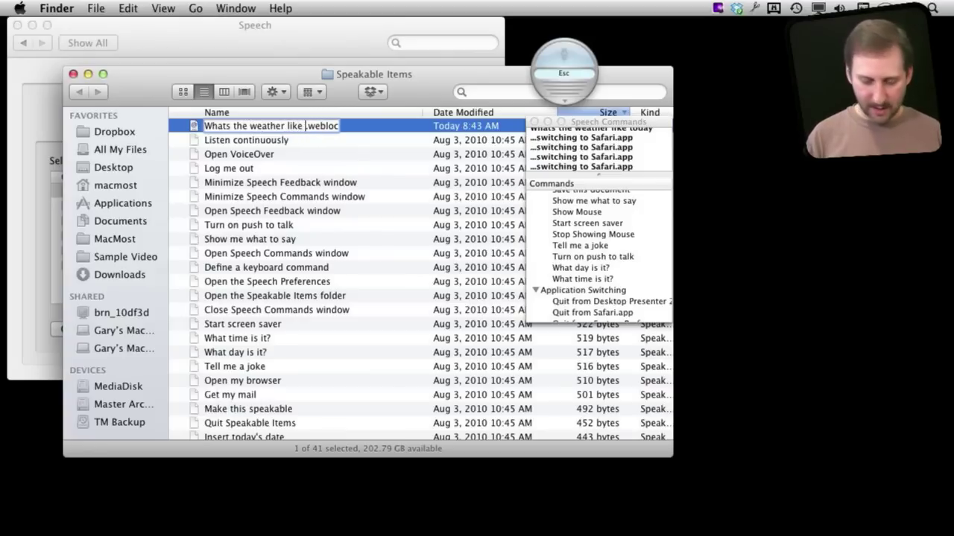
type("oday")
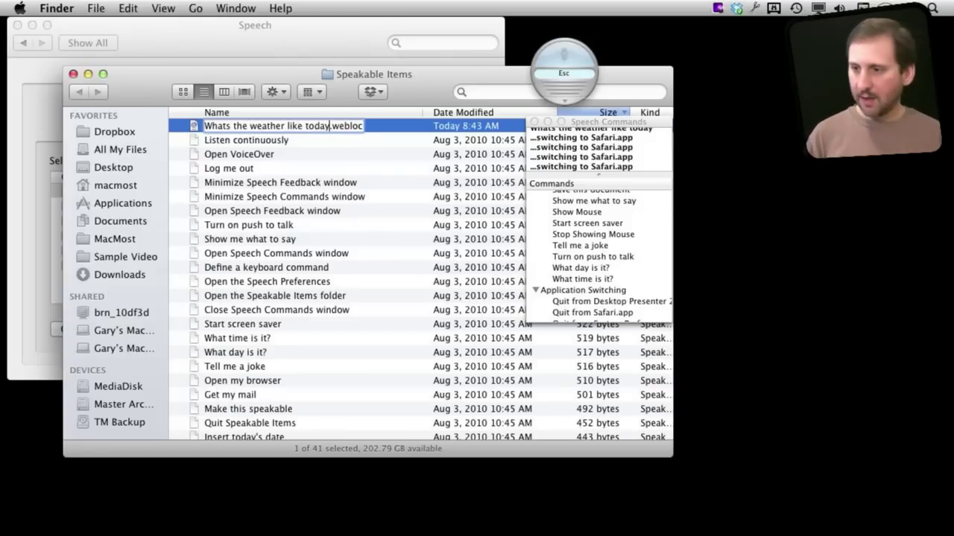
type("\\")
key("Return")
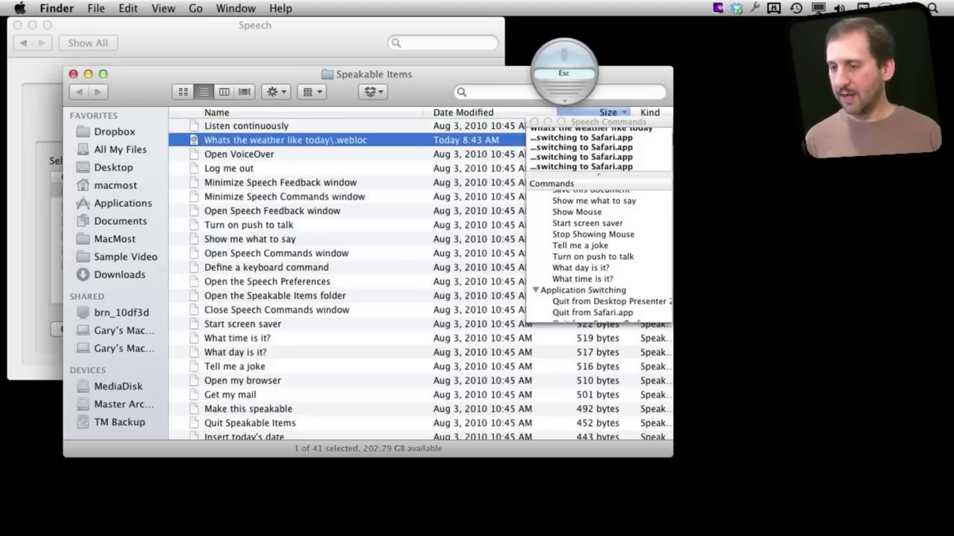
key("Return")
key("Escape")
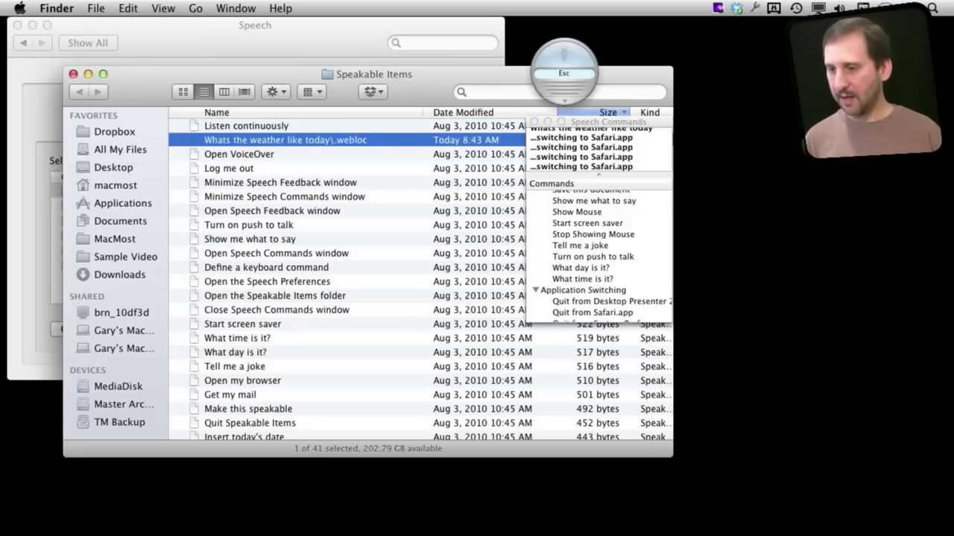
Speak 'Whats the weather like today' to open the forecast, then quit Safari to return to Speech settings.
left_click(236, 39)
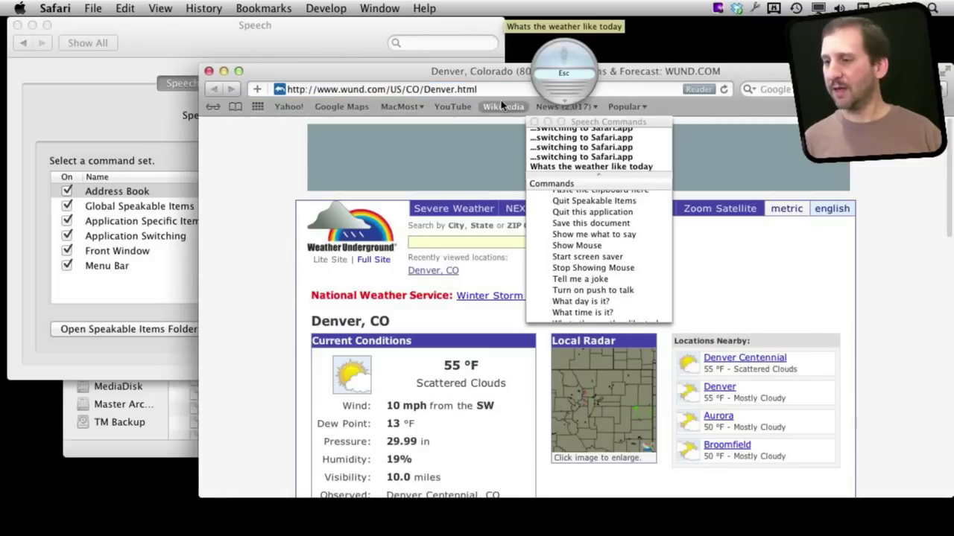
key("super+q")
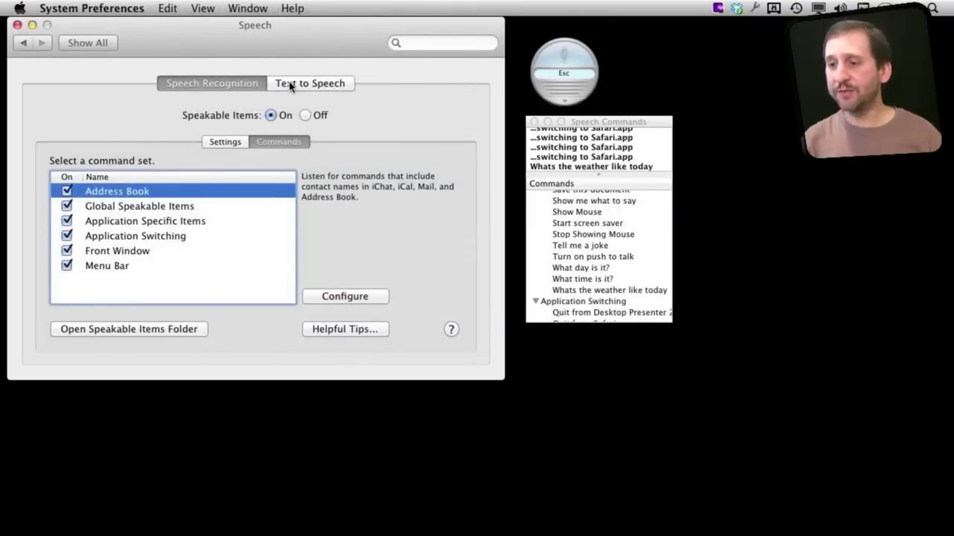
Keep Victoria as the Text to Speech system voice, then bring Safari's Denver forecast forward.
left_click(289, 85)
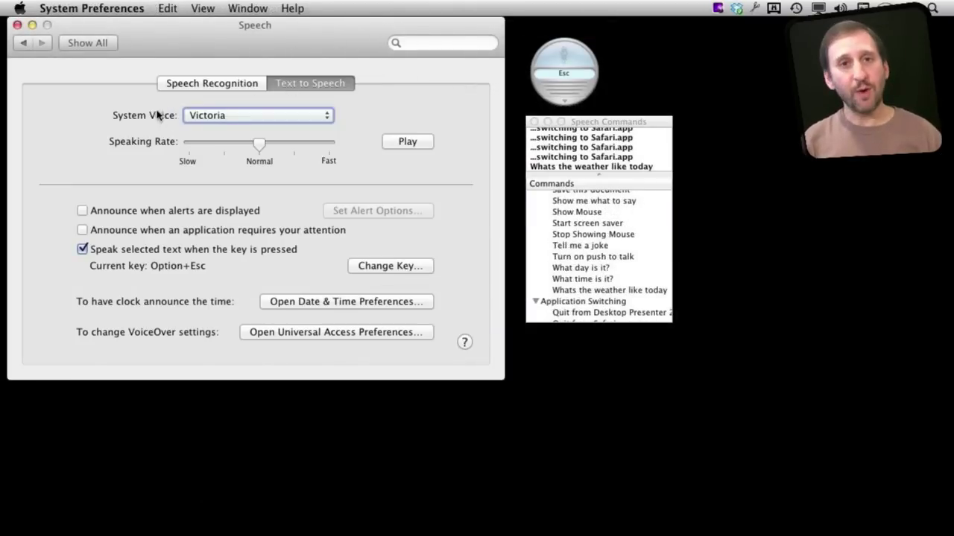
left_click(257, 119)
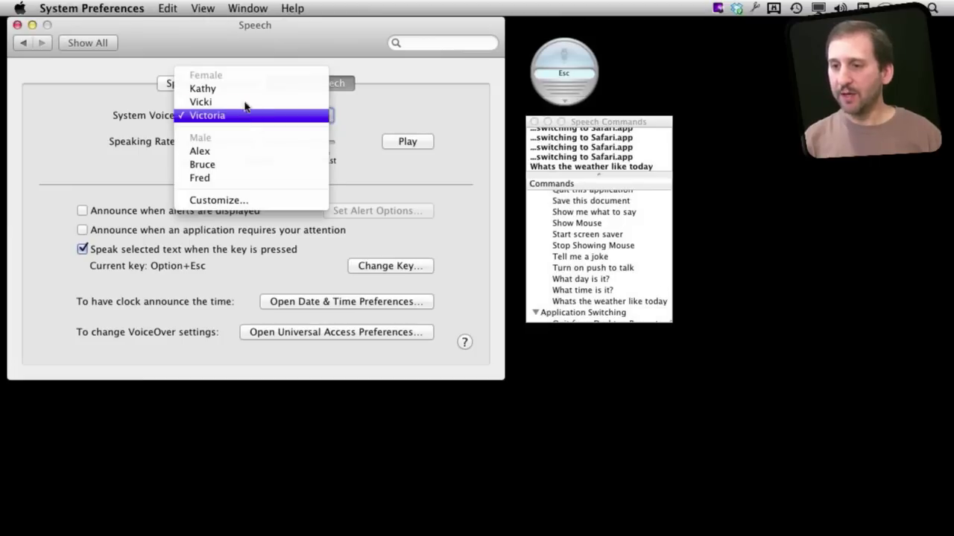
left_click(200, 119)
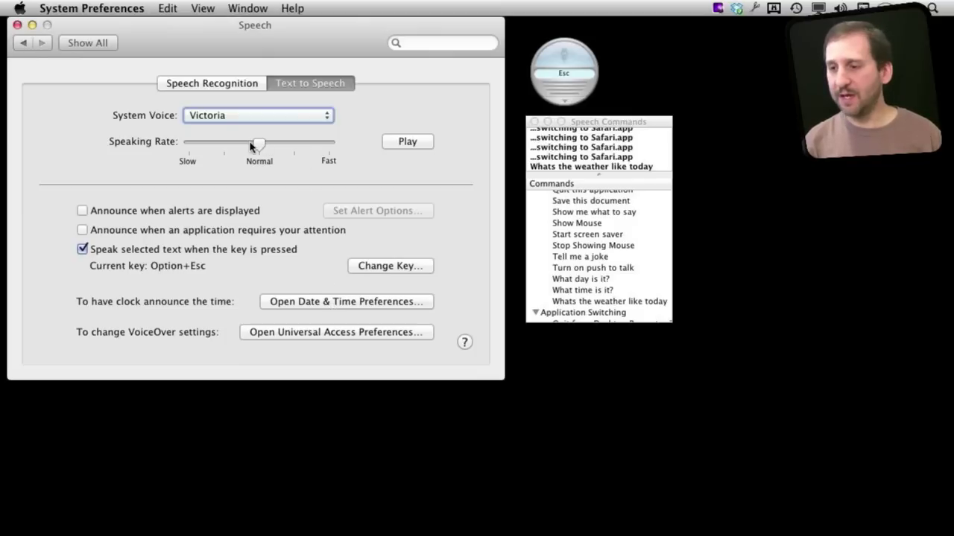
mouse_move(524, 514)
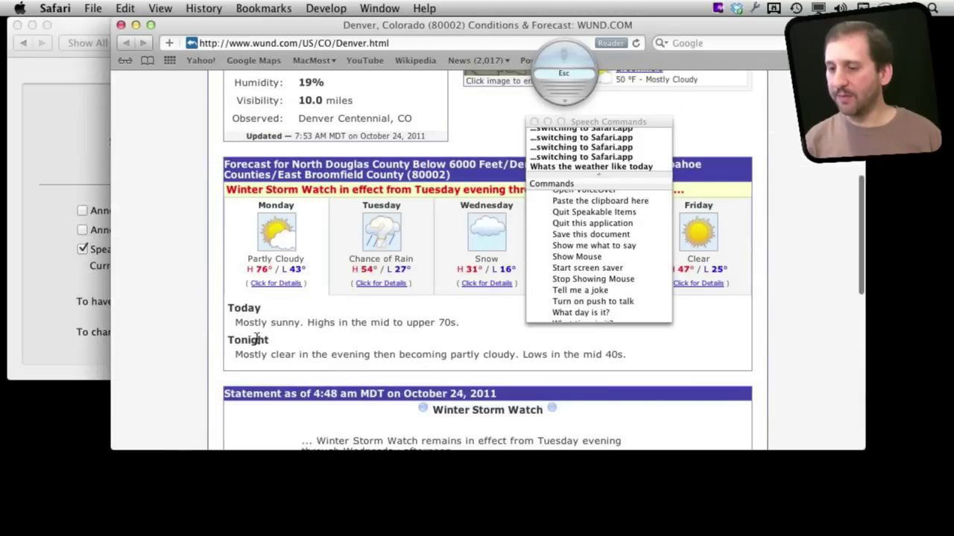
Select the Today forecast sentence "Mostly sunny. Highs in the mid to upper 70s.".
left_click_drag(245, 324, 447, 323)
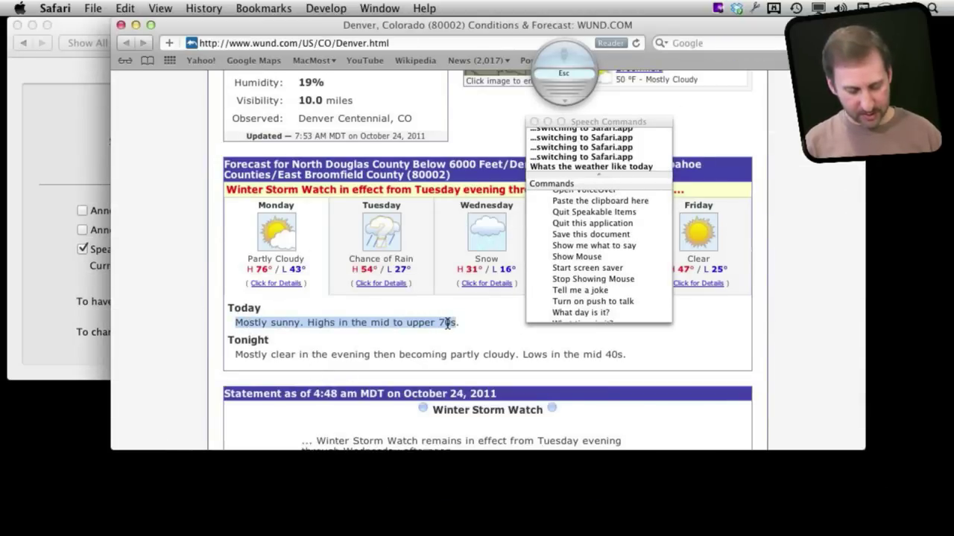